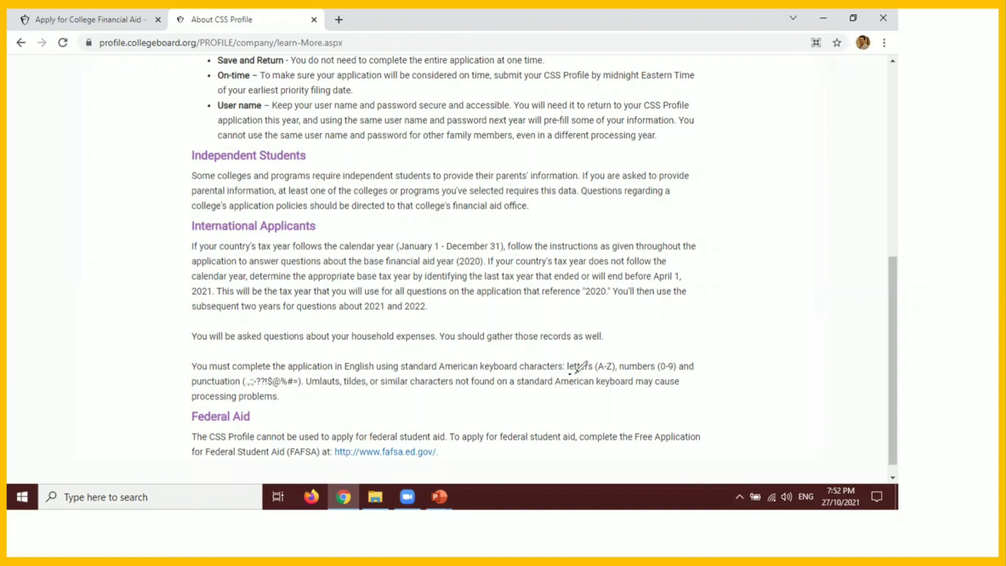
drag(569, 374, 681, 375)
drag(242, 389, 301, 390)
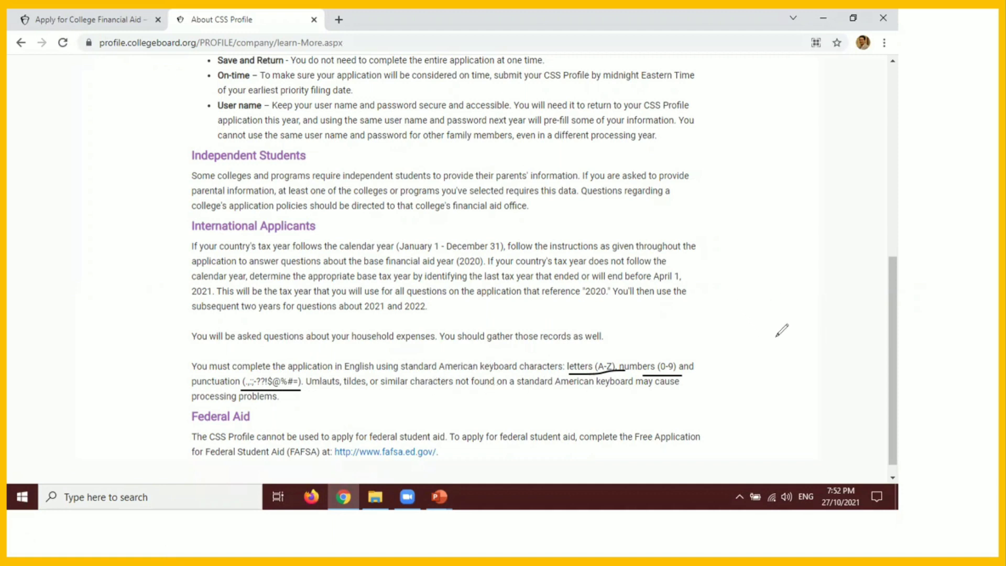
mouse_move(767, 260)
mouse_down()
mouse_move(805, 314)
mouse_move(799, 287)
mouse_up()
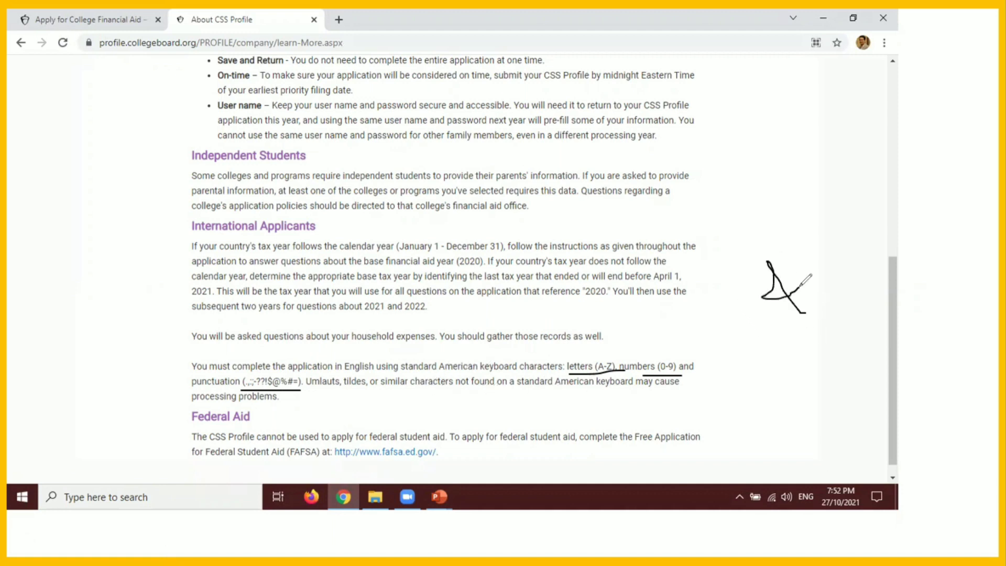
key(ctrl+z)
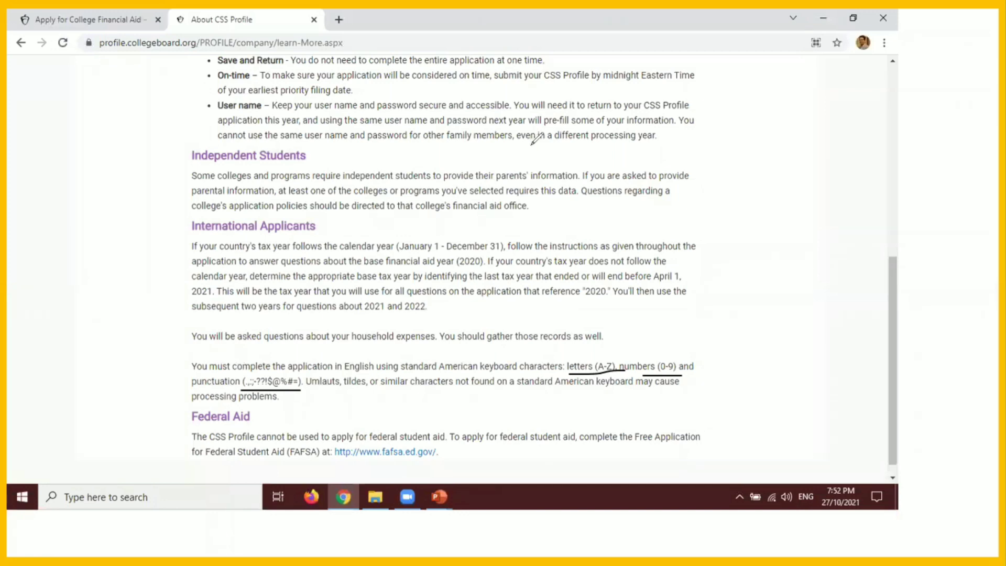
key(ctrl+z)
key(ctrl+z)
key(ctrl+z)
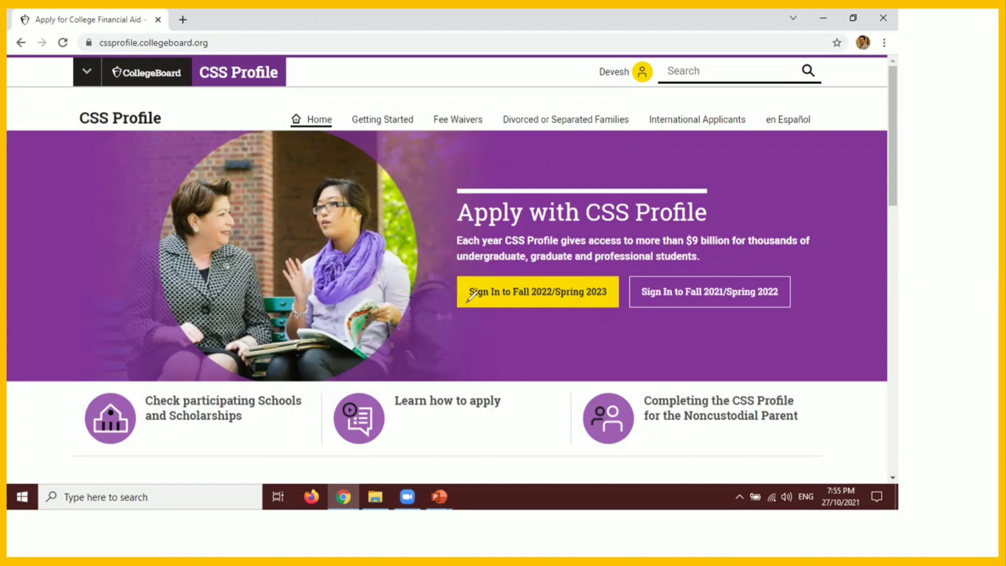
mouse_move(467, 302)
mouse_down()
mouse_move(610, 295)
mouse_move(558, 276)
mouse_move(464, 274)
mouse_move(469, 305)
mouse_up()
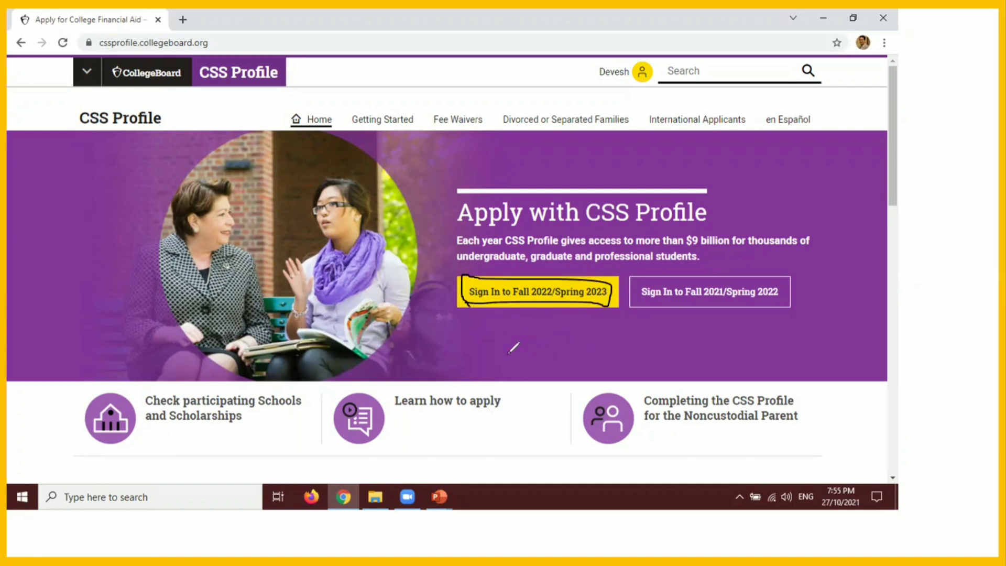
mouse_move(507, 358)
mouse_down()
mouse_move(555, 300)
mouse_move(556, 317)
mouse_up()
key(e)
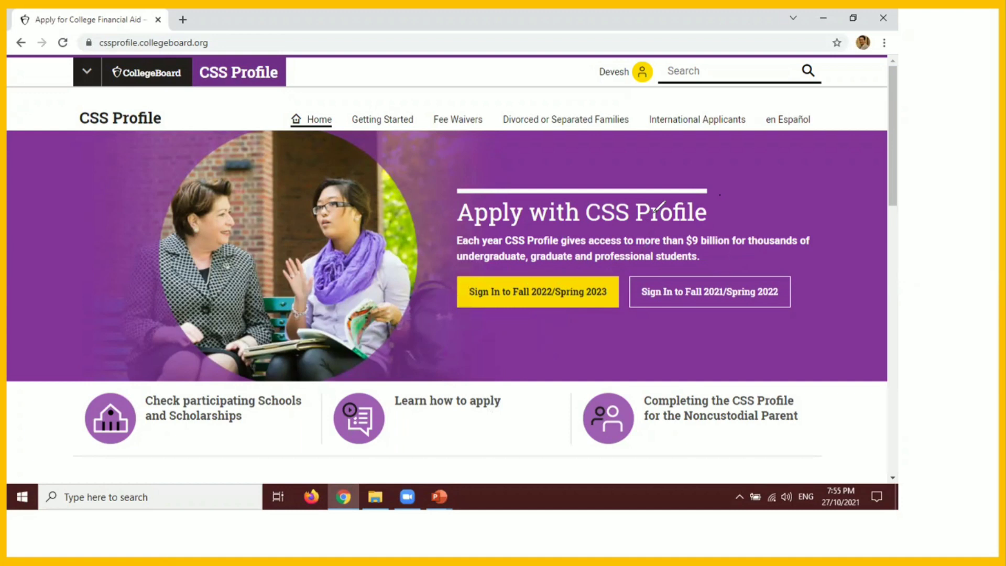
Sign in to the Fall 2022/Spring 2023 application and enter the student's name, e-mail and phone number
key(Escape)
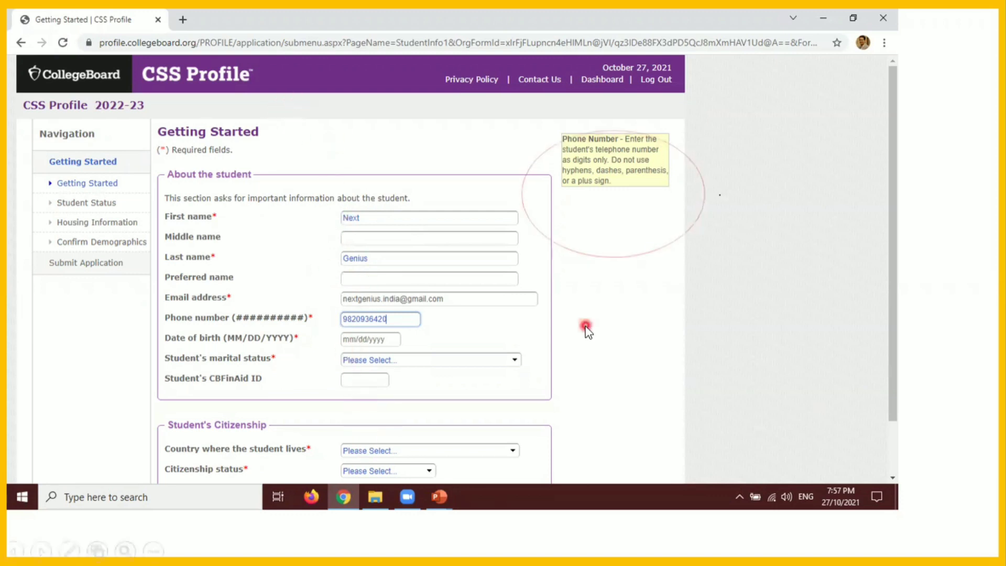
Enter the student's date of birth, set marital status to married, and answer No to legal dependents
key(Tab)
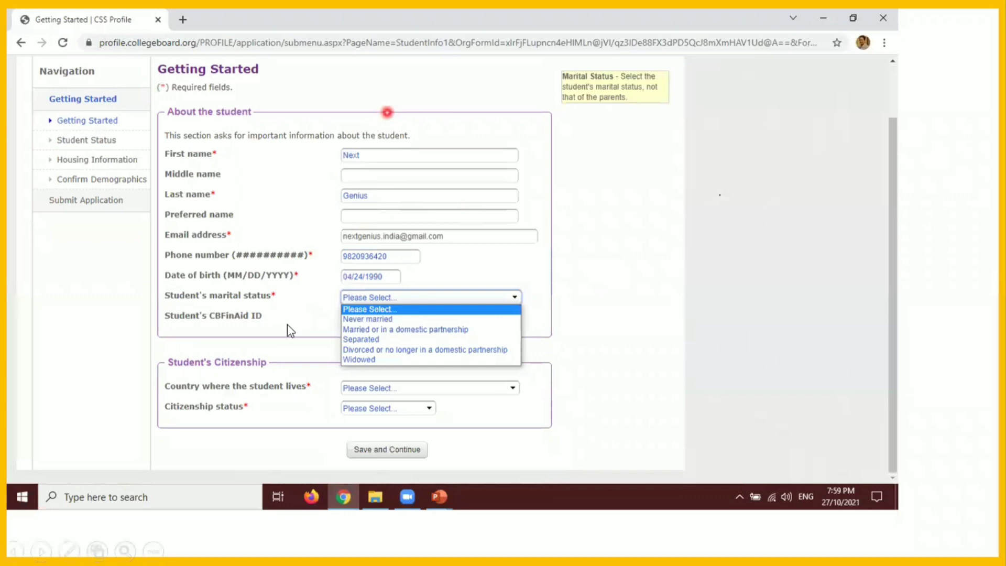
click(193, 337)
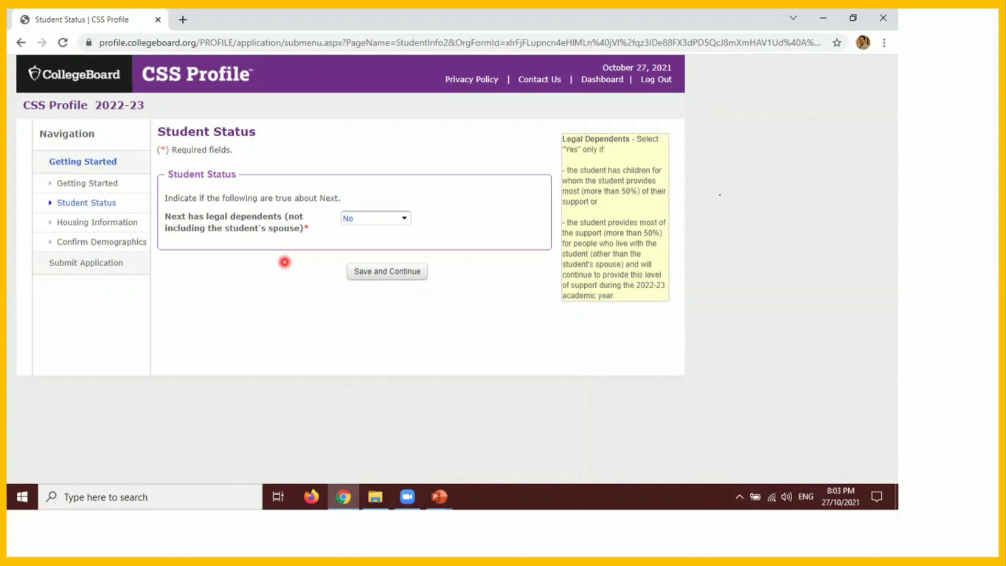
Continue past the housing pages to Current Academic Year and choose 12th grade for 2021-22
key(Right)
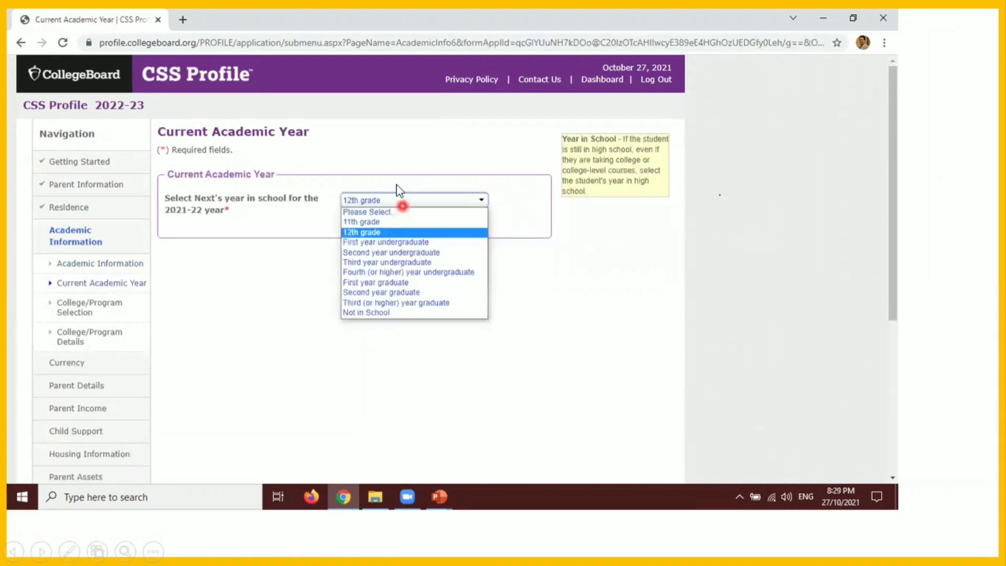
Pass the high school pages and add Sewanee (1842) and Union College (NY) (2920) as recipients
key(Right)
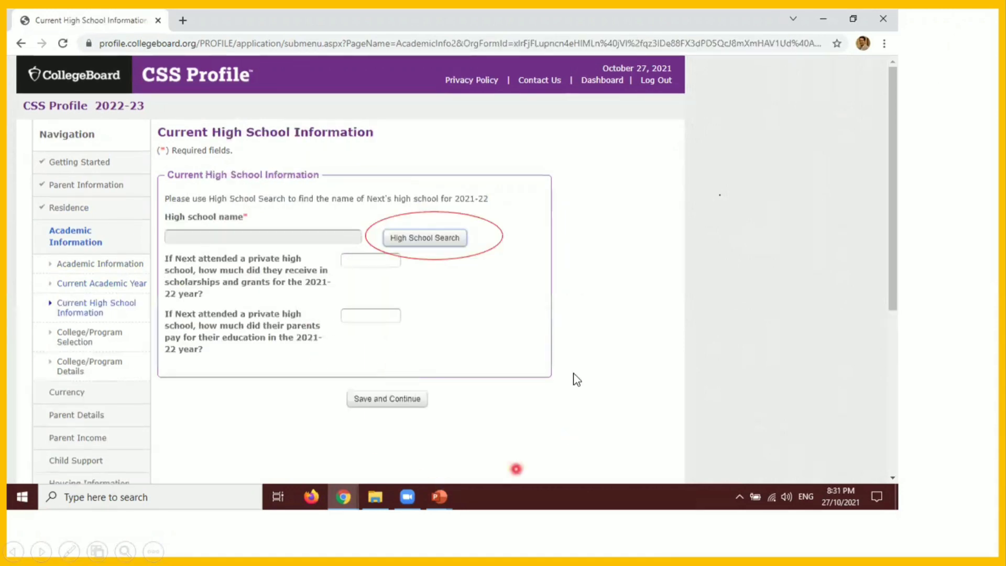
key(Left)
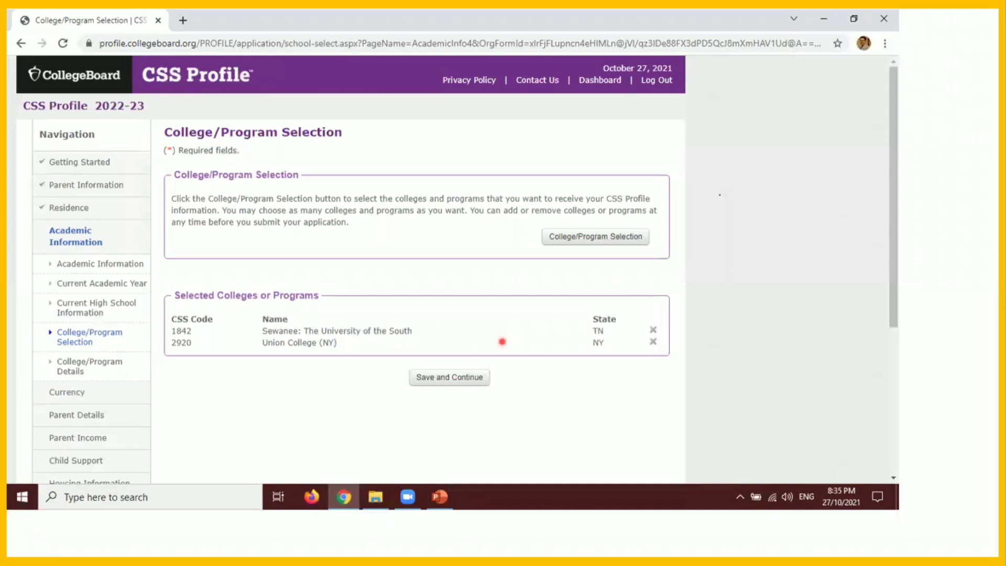
Fill Parent 1 details: employed by others as Manager at ABC Corp for 10 years
key(Right)
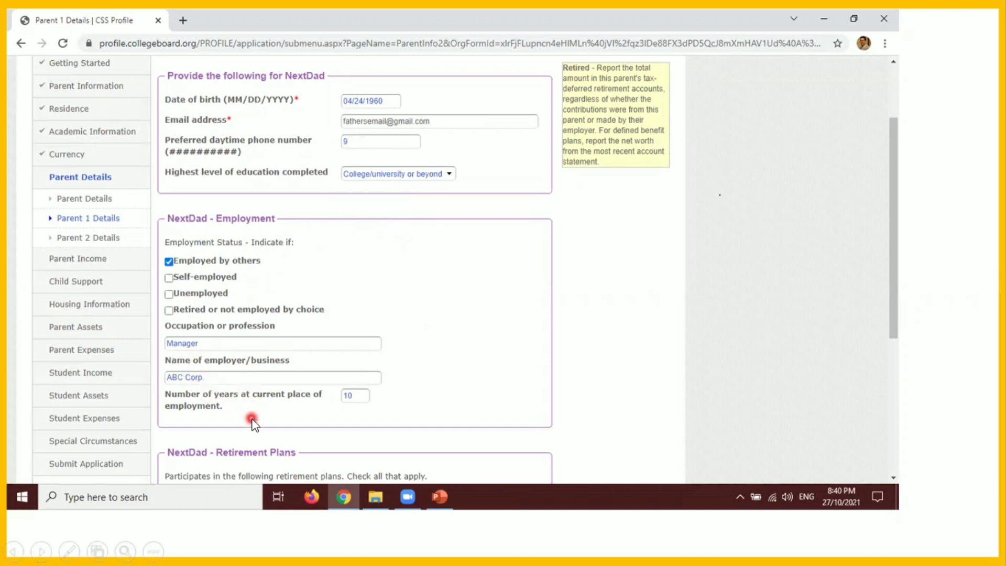
Enter 2000000 total non-U.S. compensation and 1000000 income from work for each parent
scroll(251, 419, down, 5)
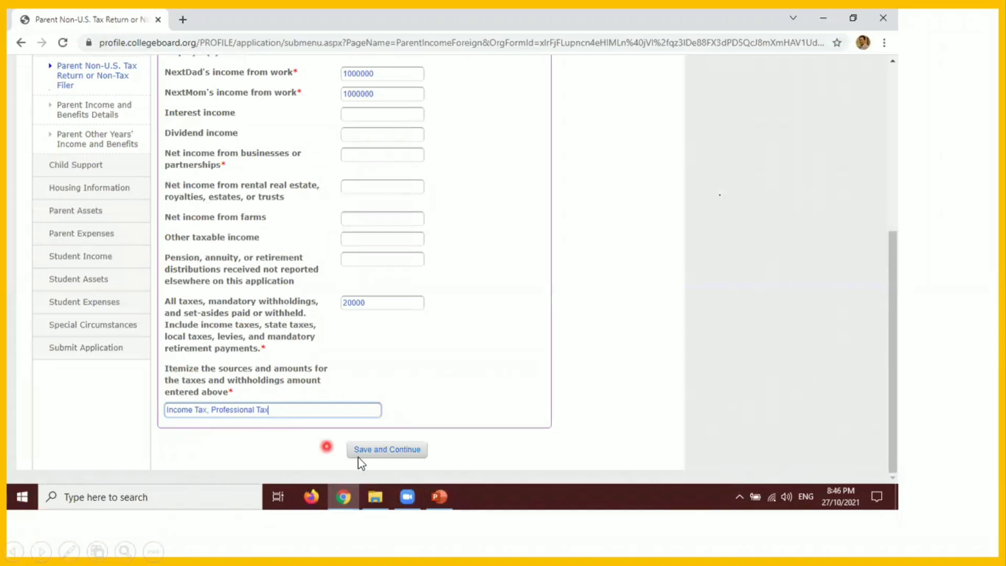
Save 2021 non-U.S. figures: 1200000 work income per parent, 100000 other taxable, 0 untaxed
click(394, 449)
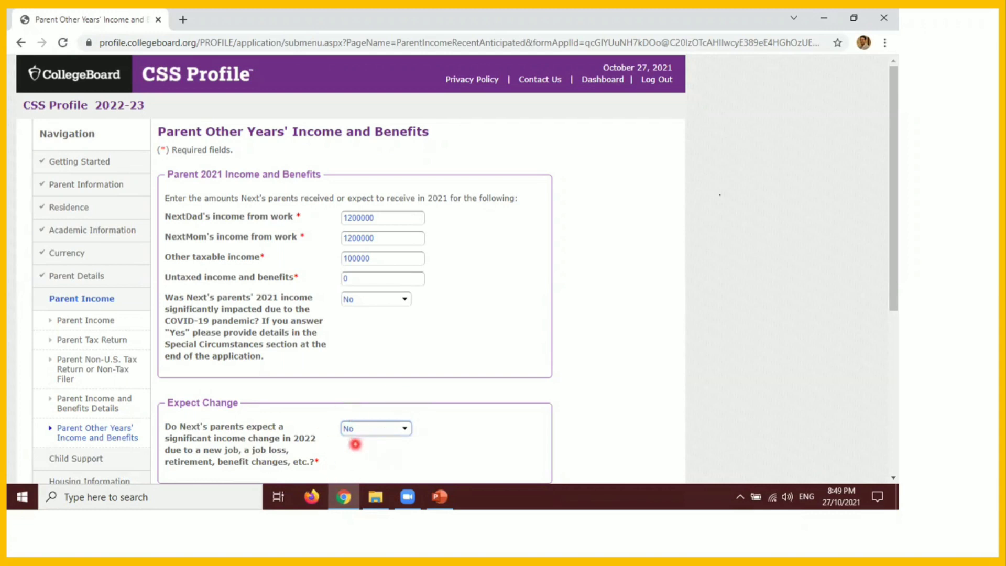
Answer No to both income-change questions, pass Child Support, and fill Parent Housing Details
key(Right)
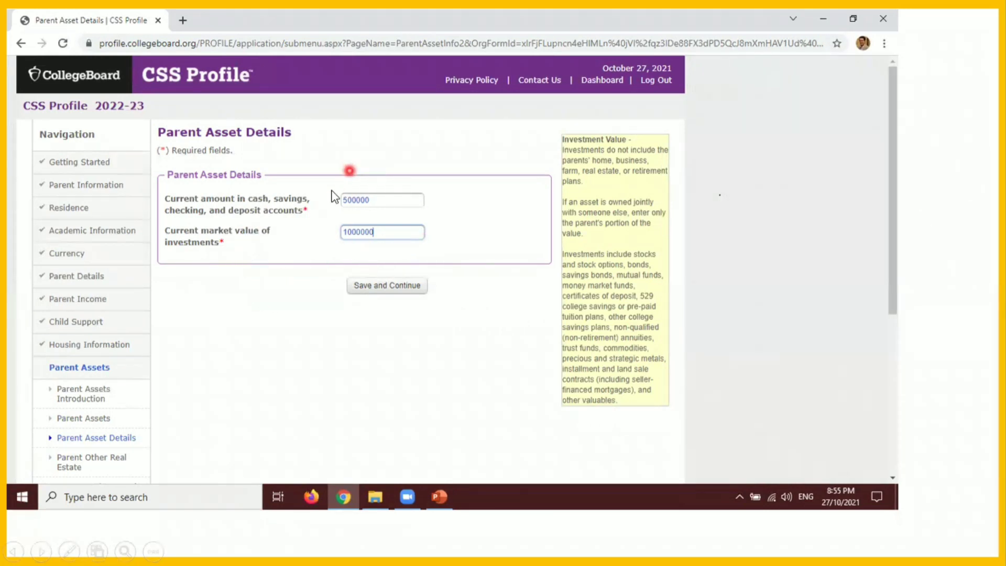
Save parent cash of 500000 and investments of 1000000, continuing to Other Real Estate
click(367, 337)
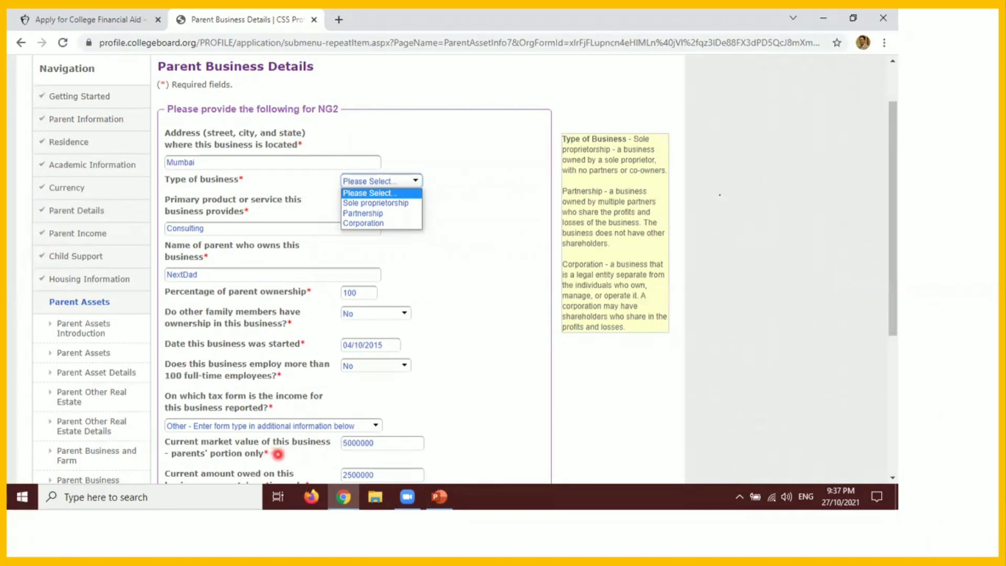
Record the Mumbai consulting business: 5000000 value, 2500000 owed, 10000000 receipts, 8000000 expenses
scroll(278, 454, down, 5)
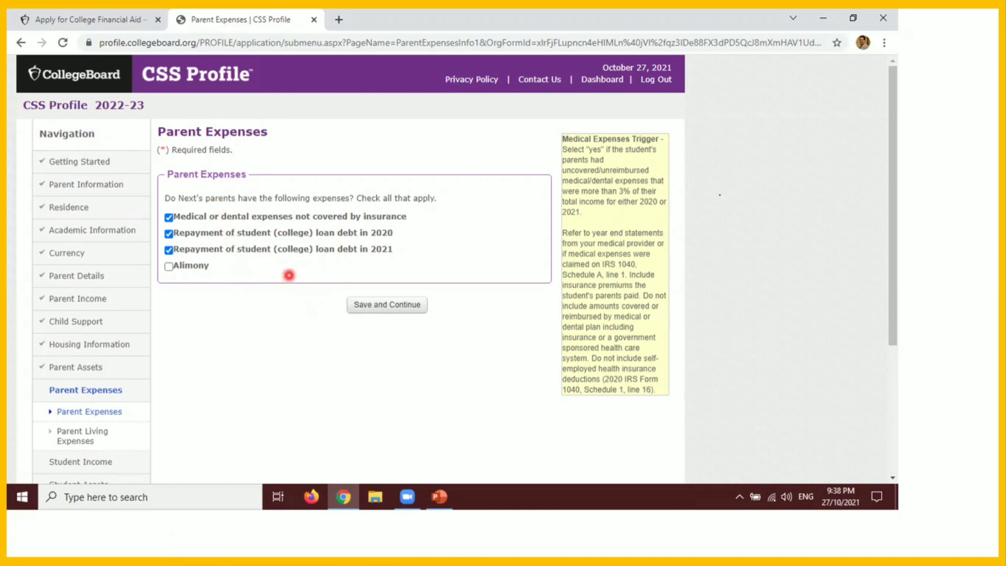
Save the parent expense choices: medical costs plus 2020 and 2021 student loan repayments
click(377, 305)
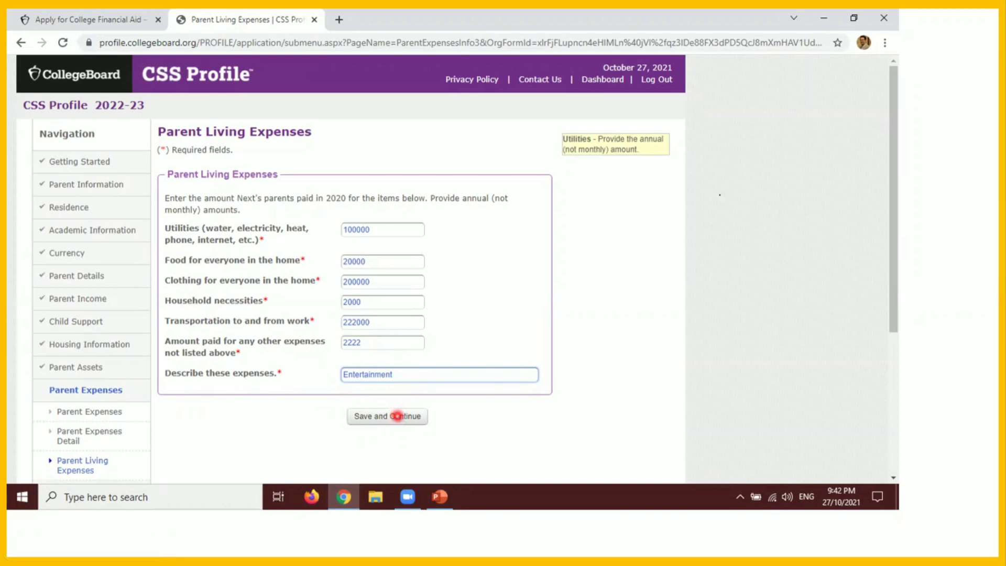
Save parent living expenses: utilities 100000, food 20000, clothing 200000, transport 222000, Entertainment 2222
click(397, 416)
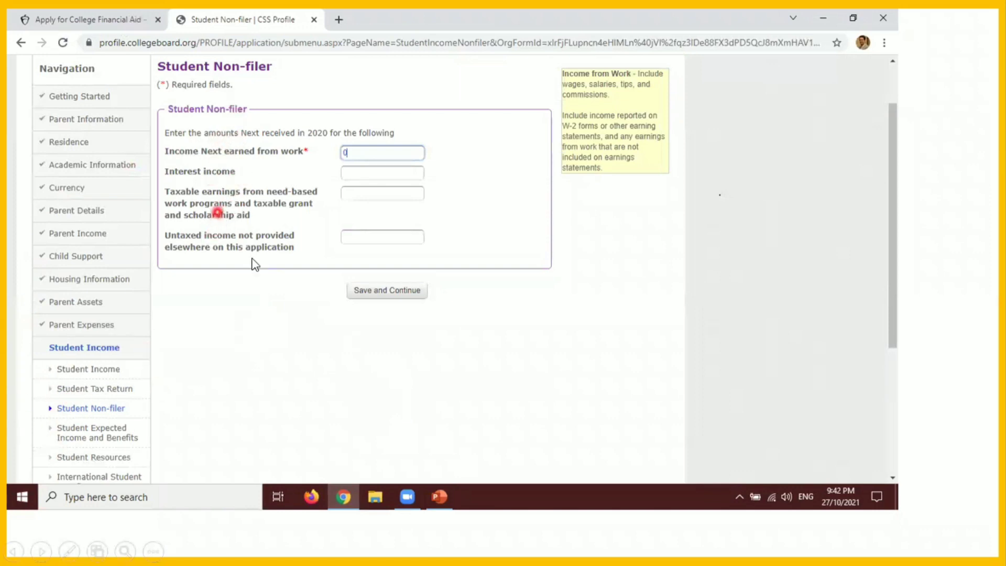
Save zero non-filer and expected income, then 2500000 from parents on Student Resources
click(394, 291)
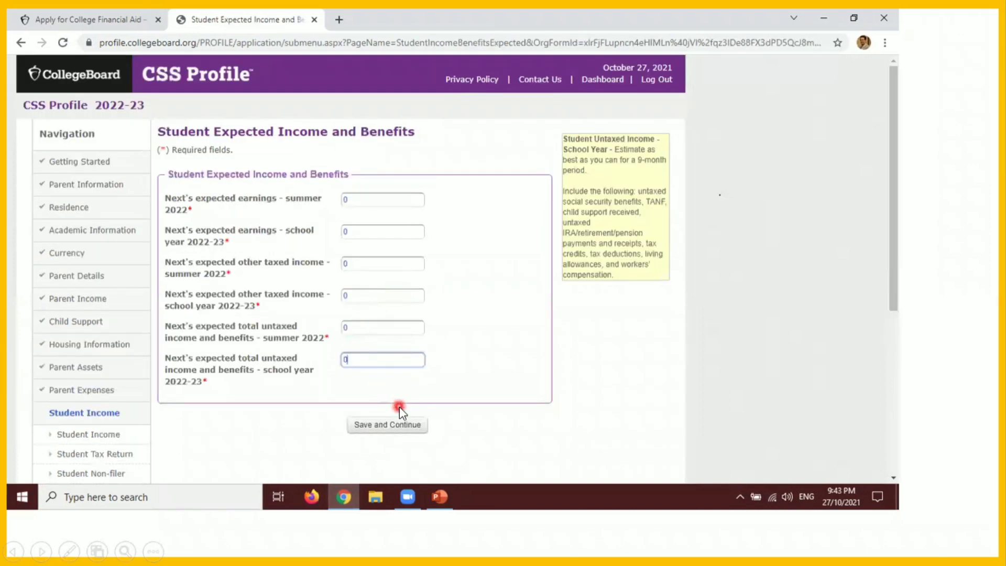
click(407, 424)
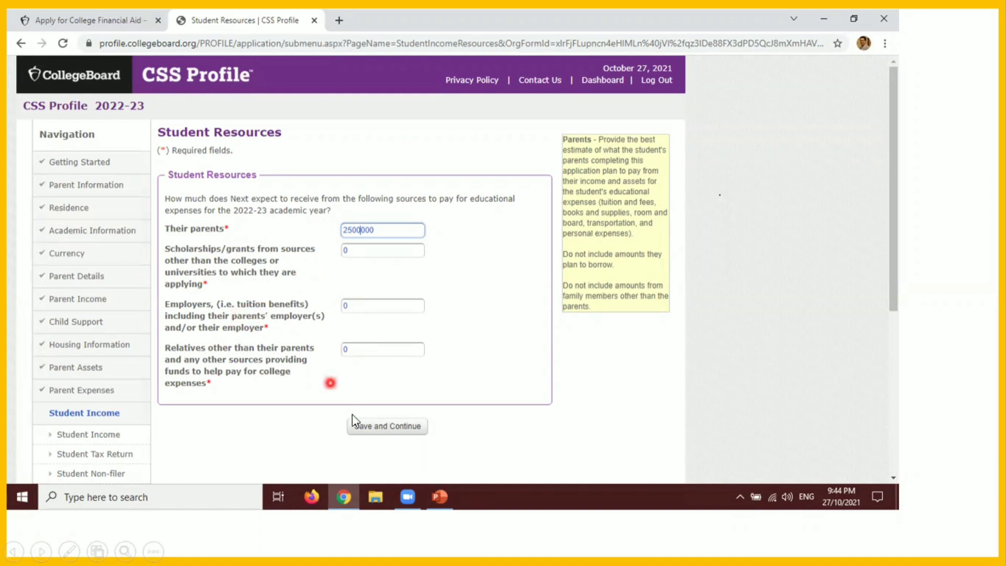
click(382, 426)
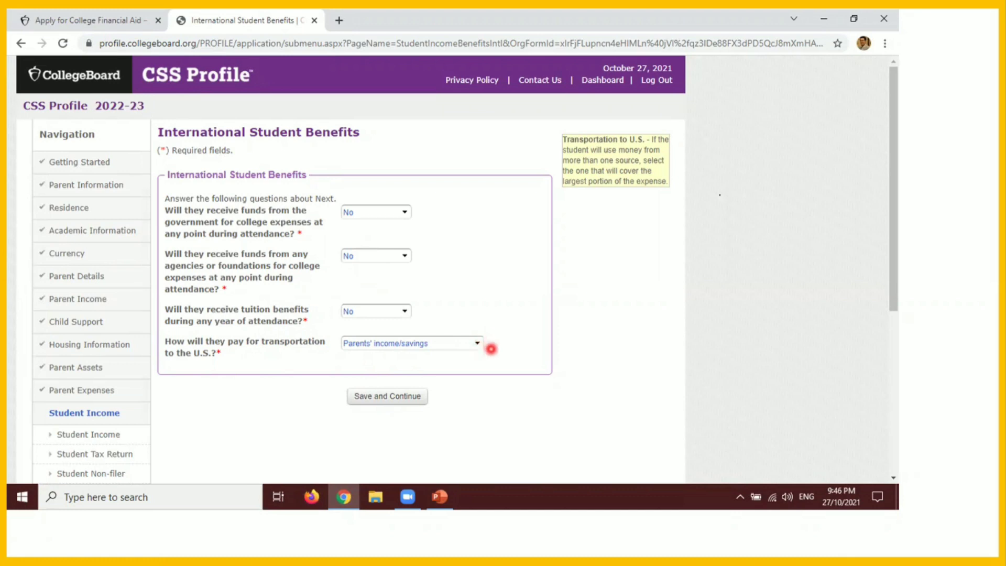
Leave the benefits answers as No with Parents' income/savings for transport, and move on
key(Right)
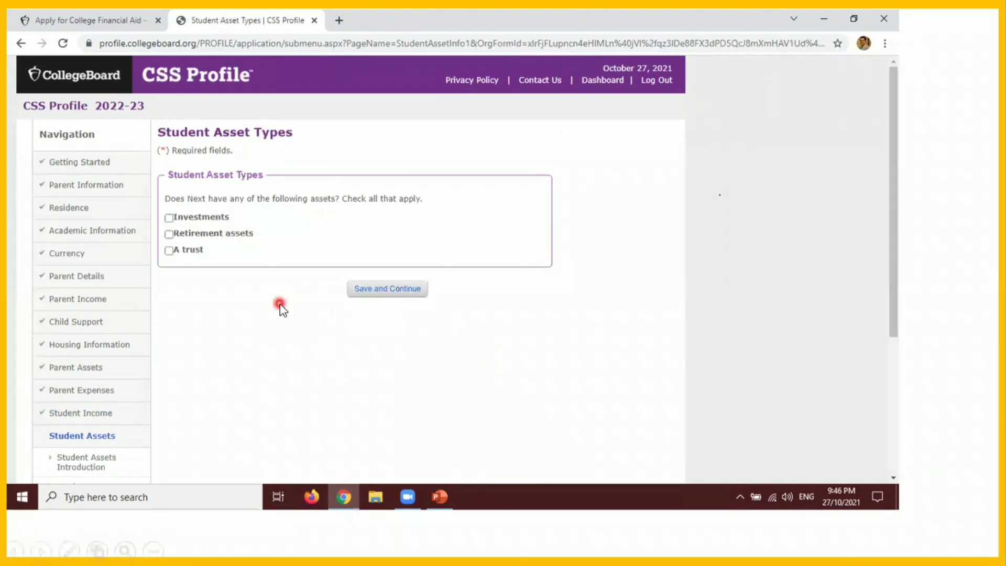
Skip asset types and record 50000 in cash, savings and checking accounts
key(Right)
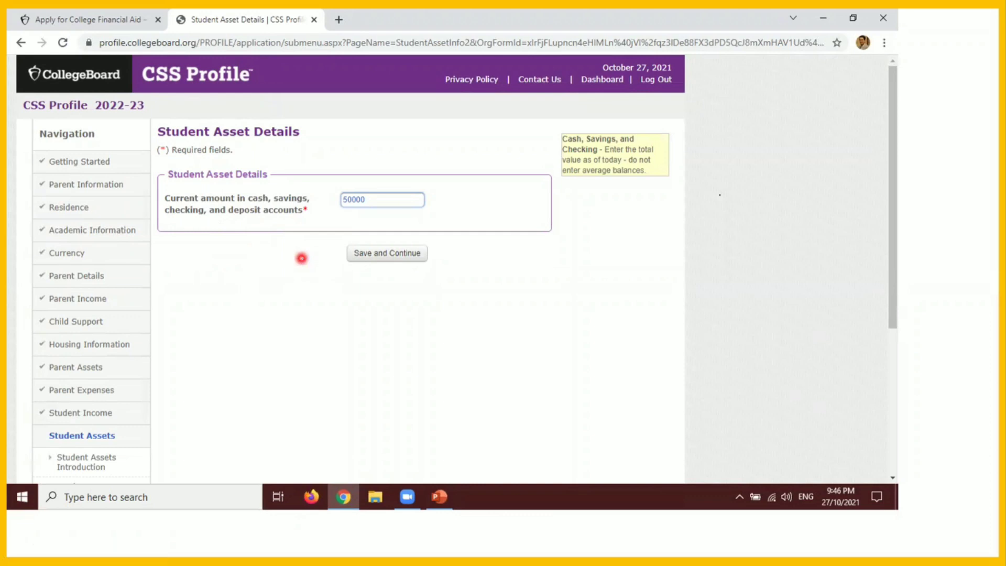
key(Right)
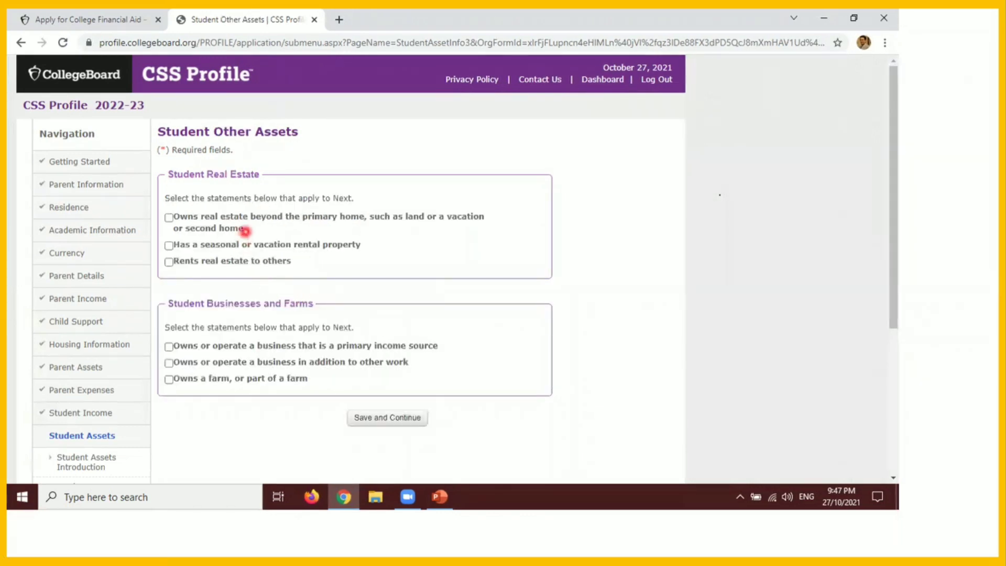
Advance from Student Other Assets to the Student Expenses page
key(Right)
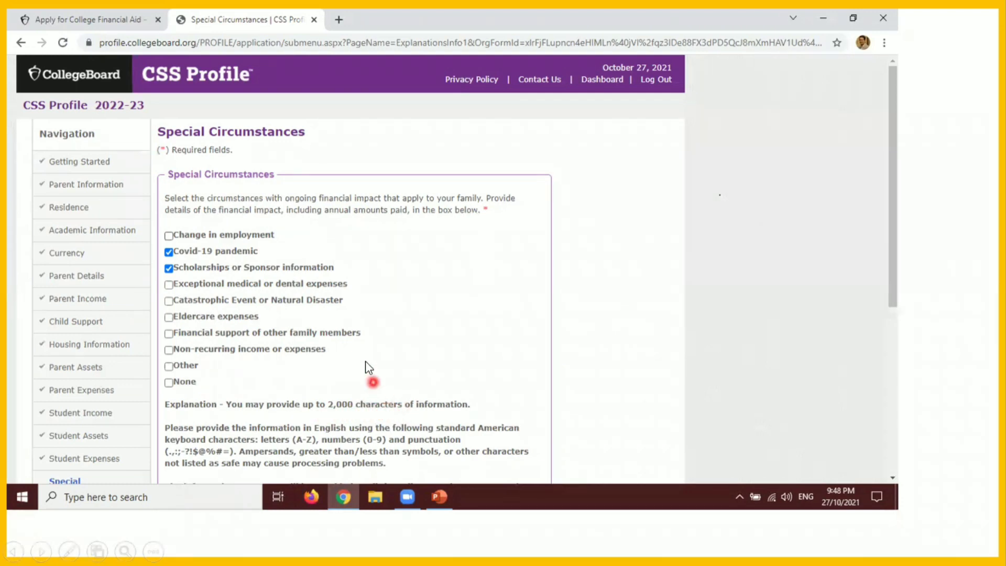
Scroll down Special Circumstances to the explanation box
scroll(365, 365, down, 5)
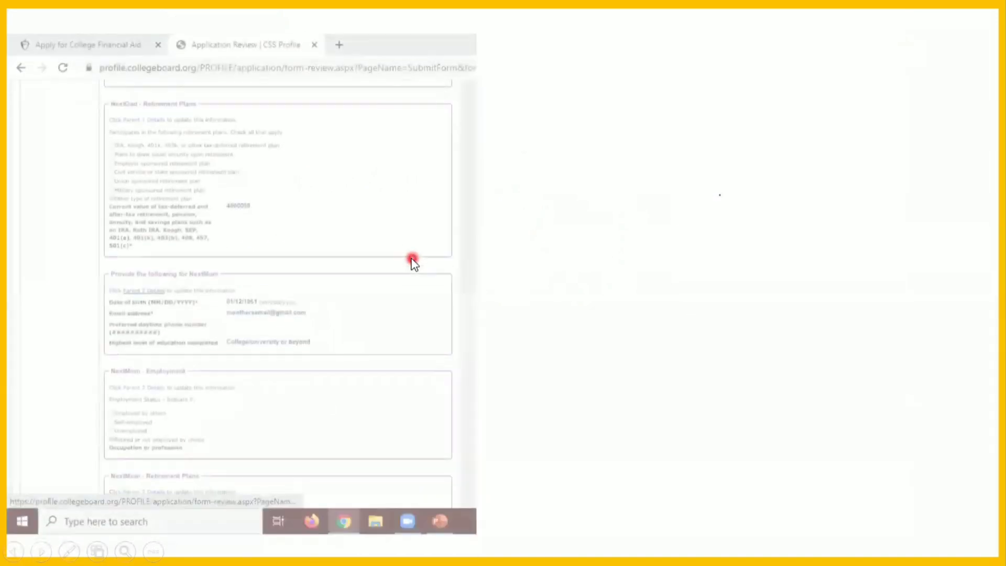
Scroll through the Application Review's parent entries, including the 4000000 retirement plan
scroll(398, 261, down, 1)
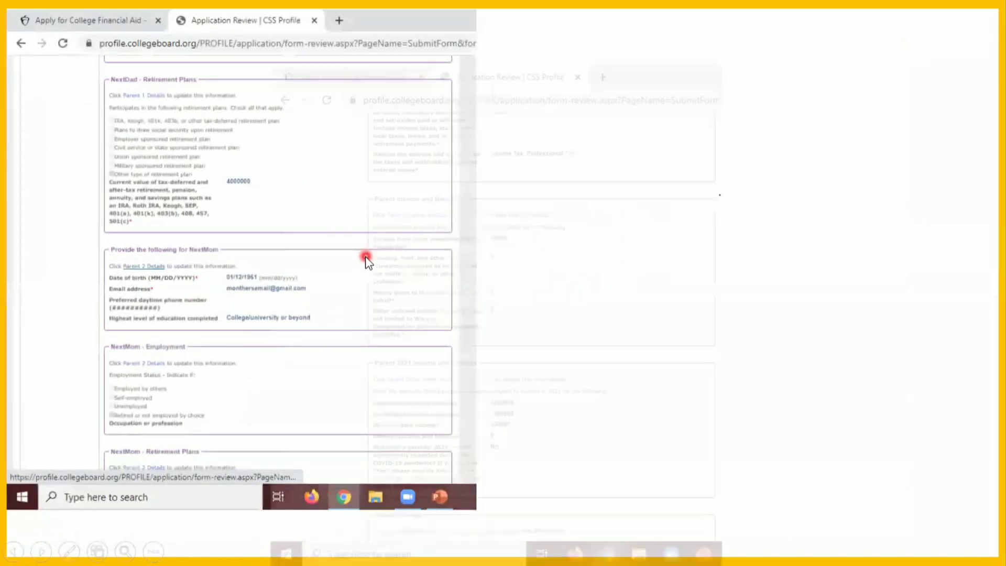